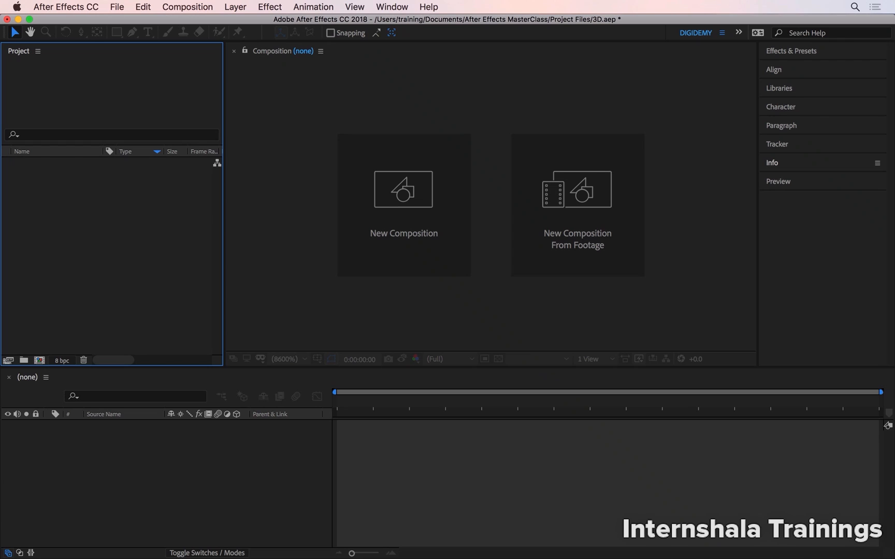
Step: Create a composition named 3D with the HDTV 1080 25 preset and a 10-second duration
{"action": "key", "text": "super+n"}
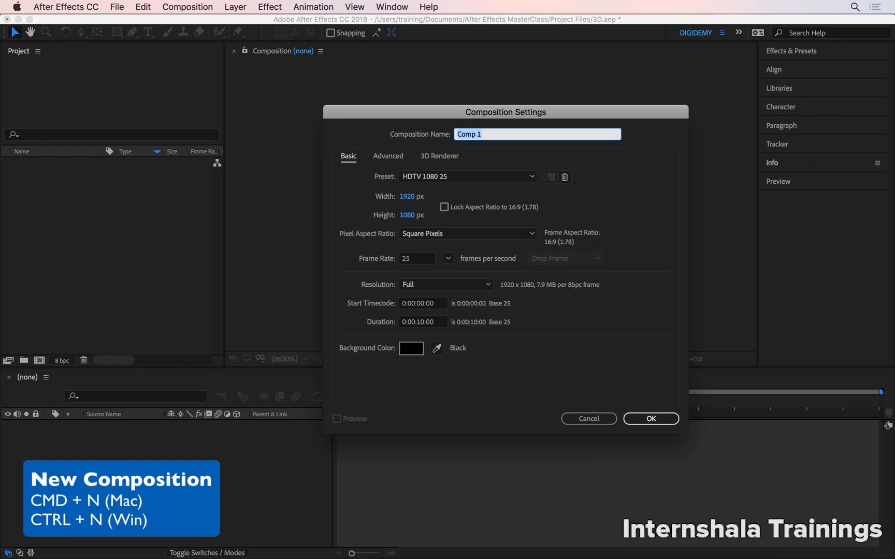
{"action": "type", "text": "3D"}
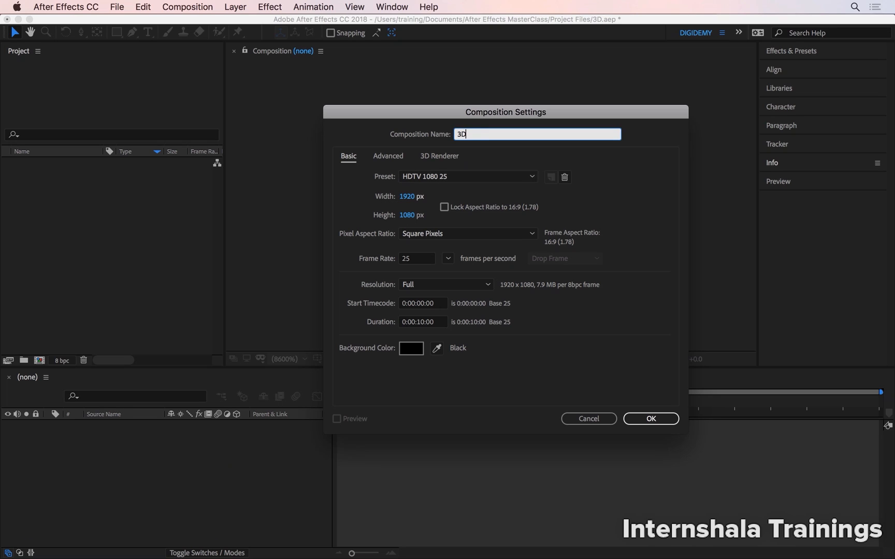
{"action": "key", "text": "Return"}
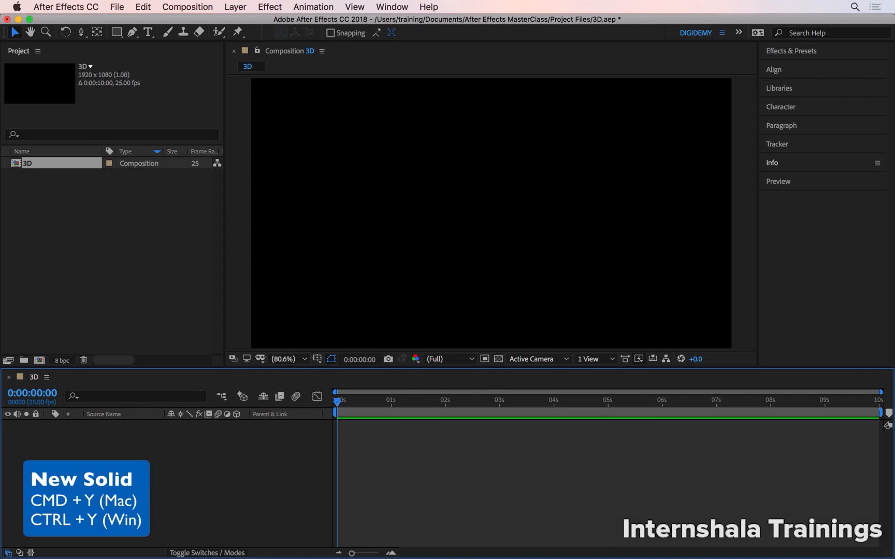
Step: Add a light gray solid at the full composition size of 1920 x 1080 px
{"action": "key", "text": "super+y"}
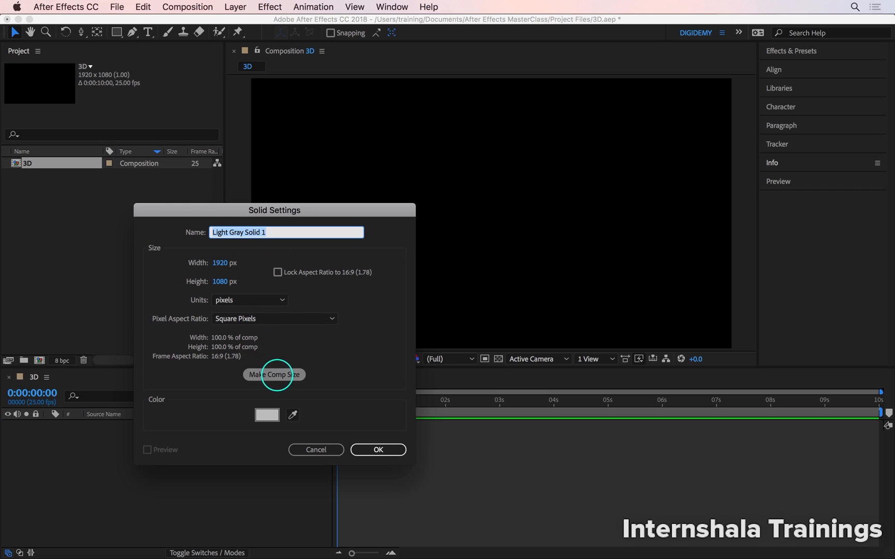
{"action": "left_click", "coordinate": [279, 374]}
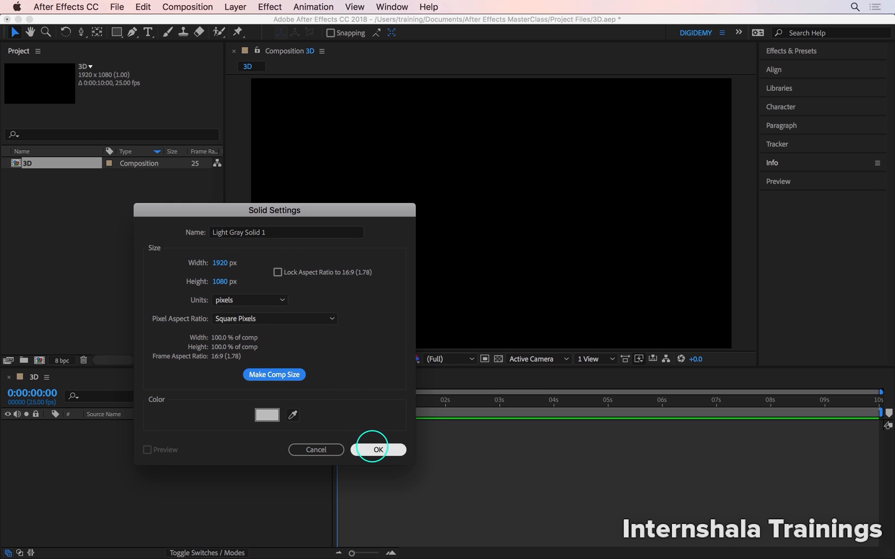
{"action": "left_click", "coordinate": [370, 449]}
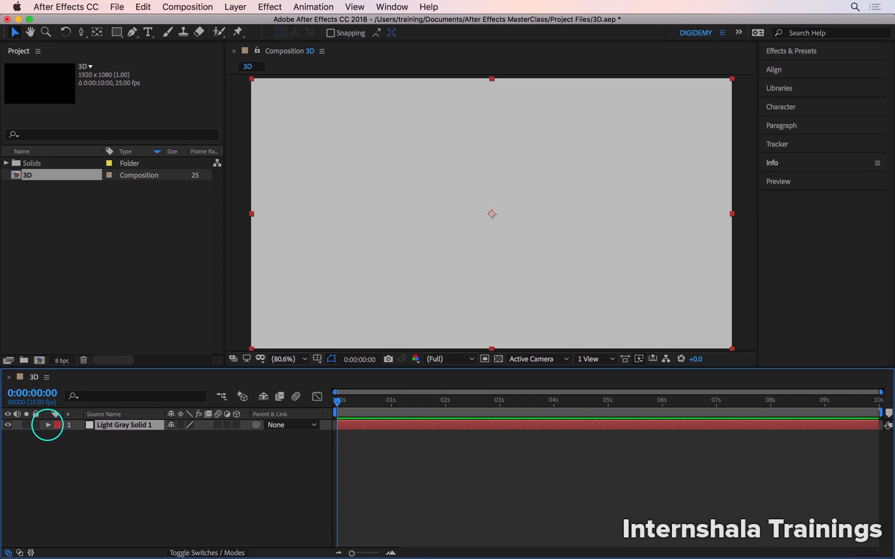
Step: Show the solid's Transform properties in an enlarged timeline and make the solid a 3D layer
{"action": "left_click", "coordinate": [47, 424]}
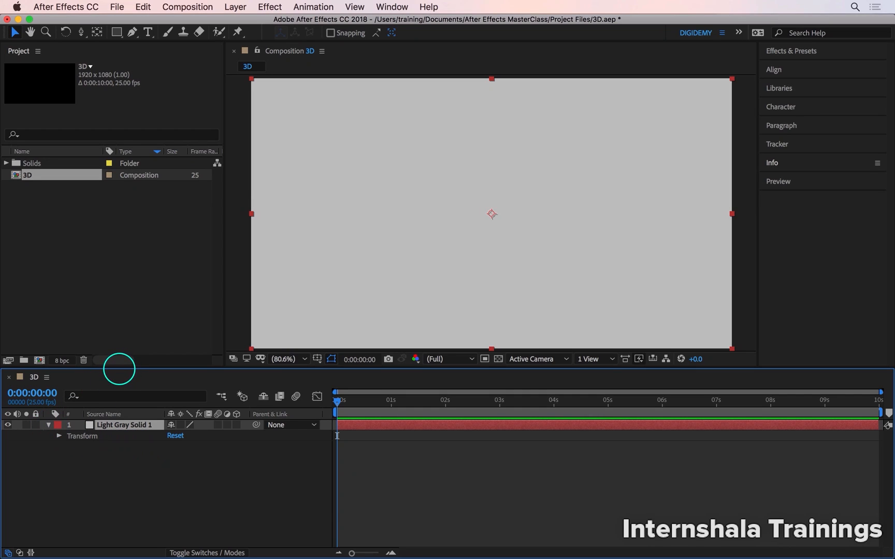
{"action": "left_click_drag", "start_coordinate": [122, 369], "coordinate": [130, 317]}
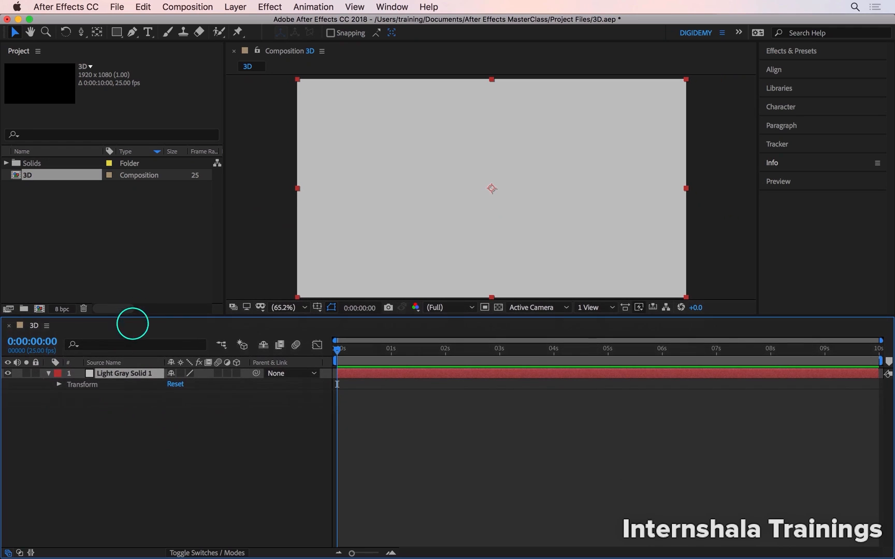
{"action": "left_click", "coordinate": [59, 385]}
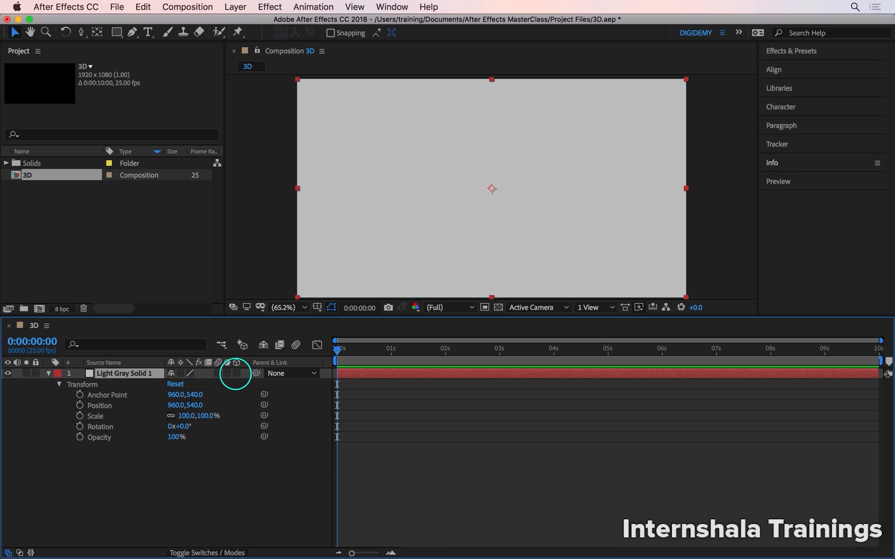
{"action": "left_click", "coordinate": [236, 373]}
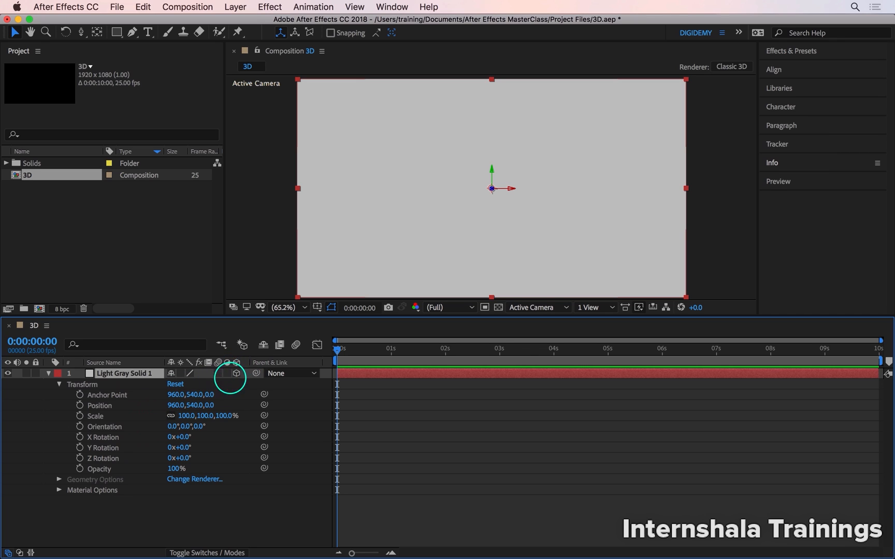
{"action": "left_click", "coordinate": [236, 373]}
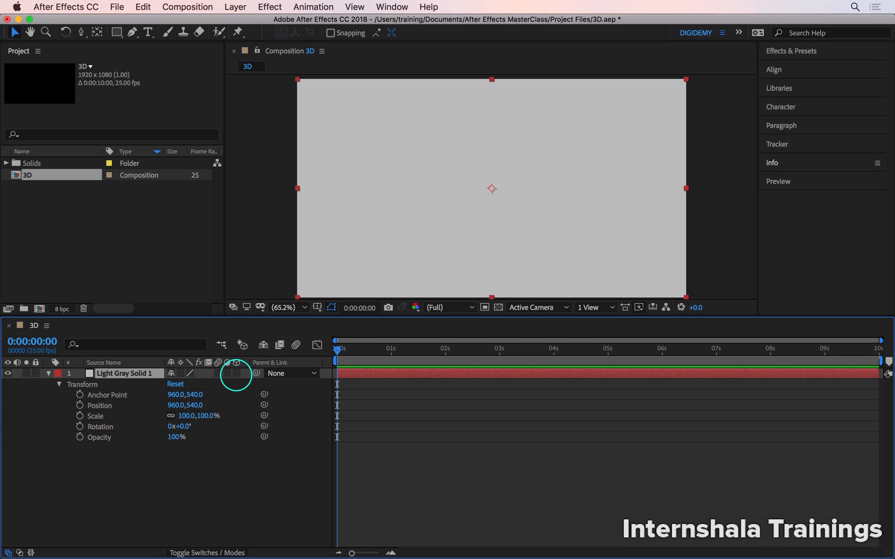
{"action": "left_click", "coordinate": [236, 374]}
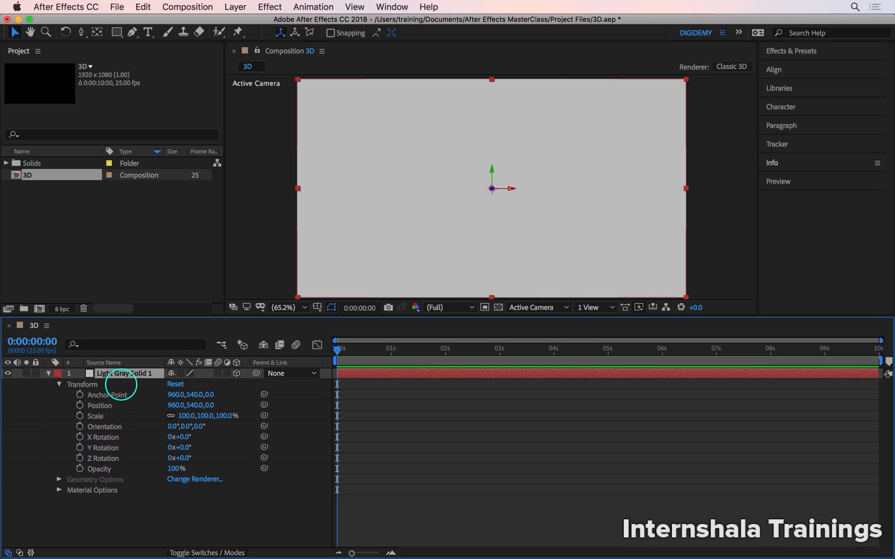
Step: Try moving the solid's anchor point to about 1053, 523, -171, and reset the transform
{"action": "left_click", "coordinate": [119, 394]}
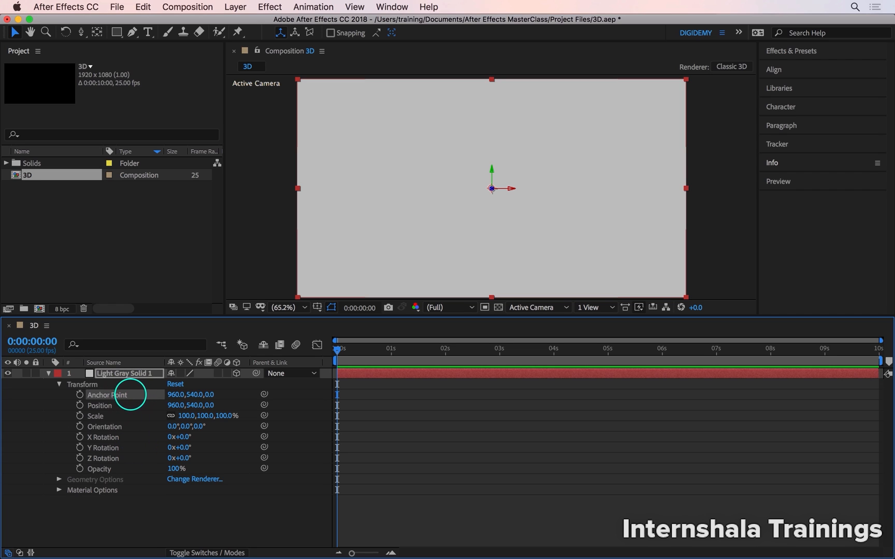
{"action": "mouse_move", "coordinate": [171, 394]}
{"action": "left_mouse_down"}
{"action": "mouse_move", "coordinate": [233, 393]}
{"action": "mouse_move", "coordinate": [131, 397]}
{"action": "mouse_move", "coordinate": [270, 373]}
{"action": "mouse_move", "coordinate": [158, 398]}
{"action": "mouse_move", "coordinate": [219, 386]}
{"action": "mouse_move", "coordinate": [188, 392]}
{"action": "left_mouse_up"}
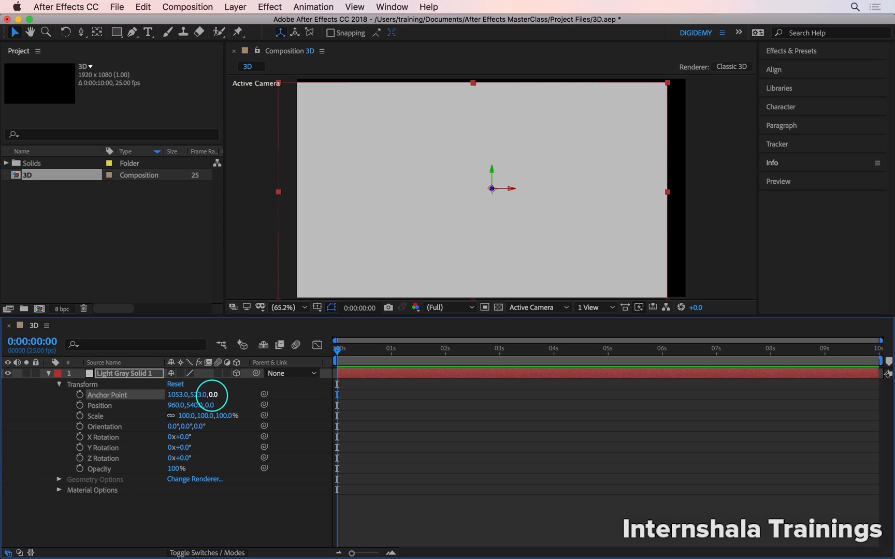
{"action": "left_click_drag", "start_coordinate": [213, 394], "coordinate": [128, 395]}
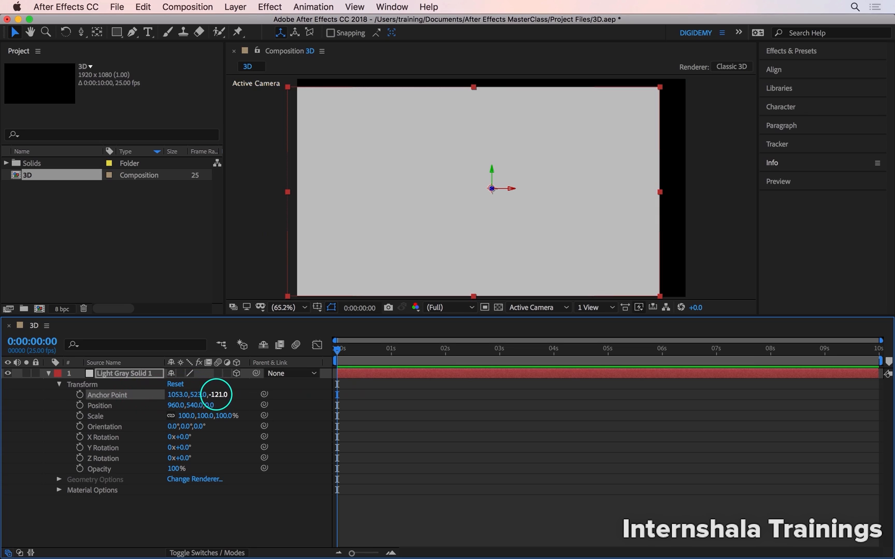
{"action": "mouse_move", "coordinate": [221, 395]}
{"action": "left_mouse_down"}
{"action": "mouse_move", "coordinate": [276, 389]}
{"action": "mouse_move", "coordinate": [140, 399]}
{"action": "mouse_move", "coordinate": [221, 395]}
{"action": "left_mouse_up"}
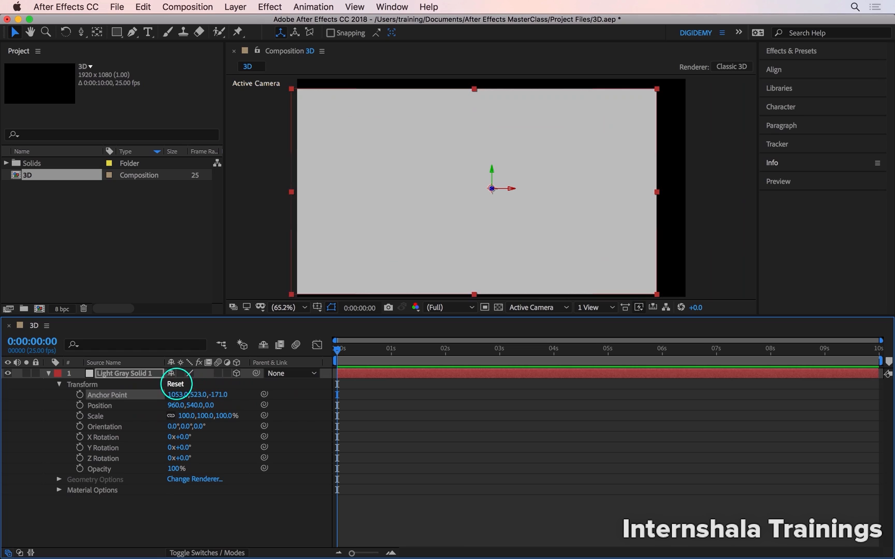
{"action": "left_click", "coordinate": [176, 384]}
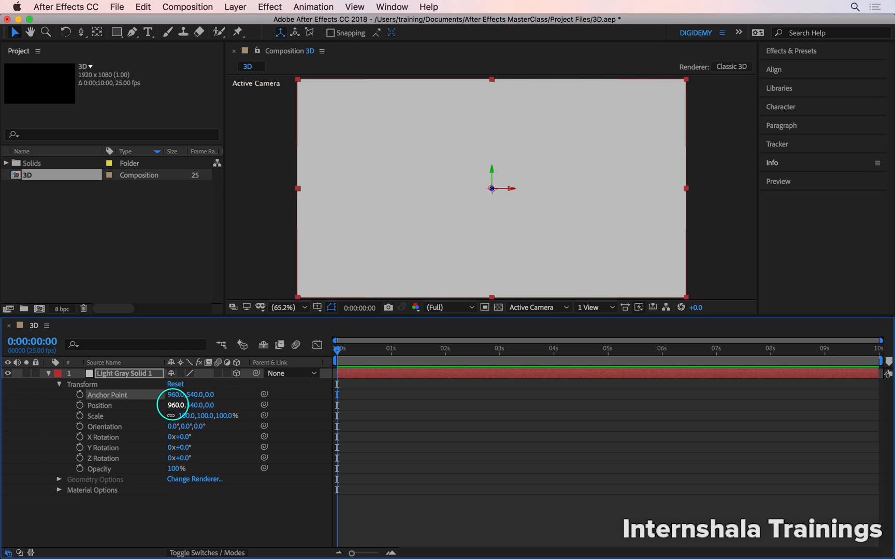
Step: Try shifting the solid's X and Y position values, and reset the transform
{"action": "left_click_drag", "start_coordinate": [173, 406], "coordinate": [248, 403]}
{"action": "mouse_move", "coordinate": [192, 406]}
{"action": "left_mouse_down"}
{"action": "mouse_move", "coordinate": [272, 397]}
{"action": "mouse_move", "coordinate": [220, 403]}
{"action": "mouse_move", "coordinate": [183, 389]}
{"action": "left_mouse_up"}
{"action": "left_click", "coordinate": [175, 383]}
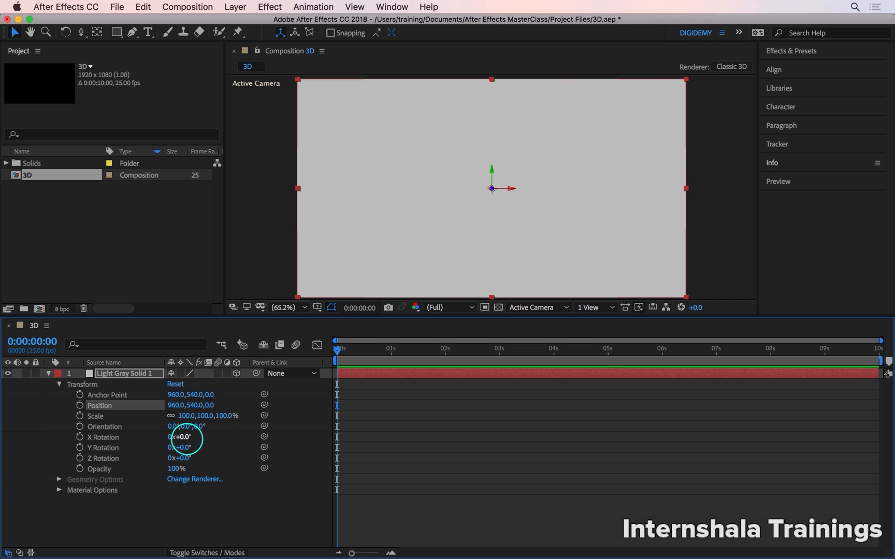
Step: Try tilting the solid with X Rotation to about -53° and +48°, and reset the transform
{"action": "left_click_drag", "start_coordinate": [185, 441], "coordinate": [150, 438]}
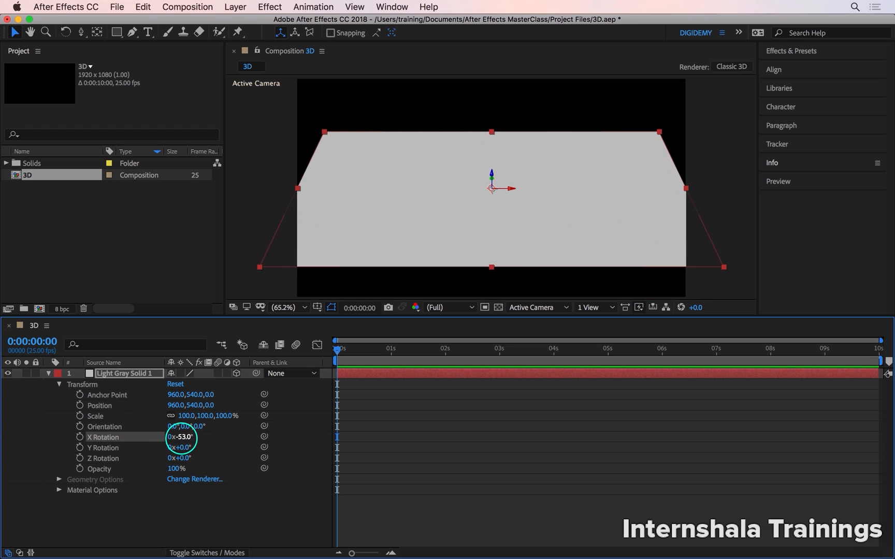
{"action": "left_click_drag", "start_coordinate": [183, 436], "coordinate": [237, 432]}
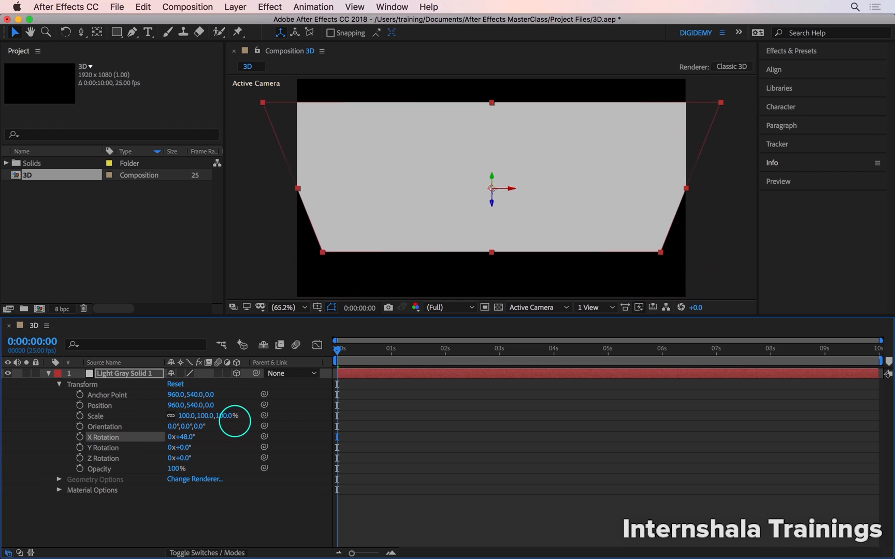
{"action": "left_click", "coordinate": [176, 383]}
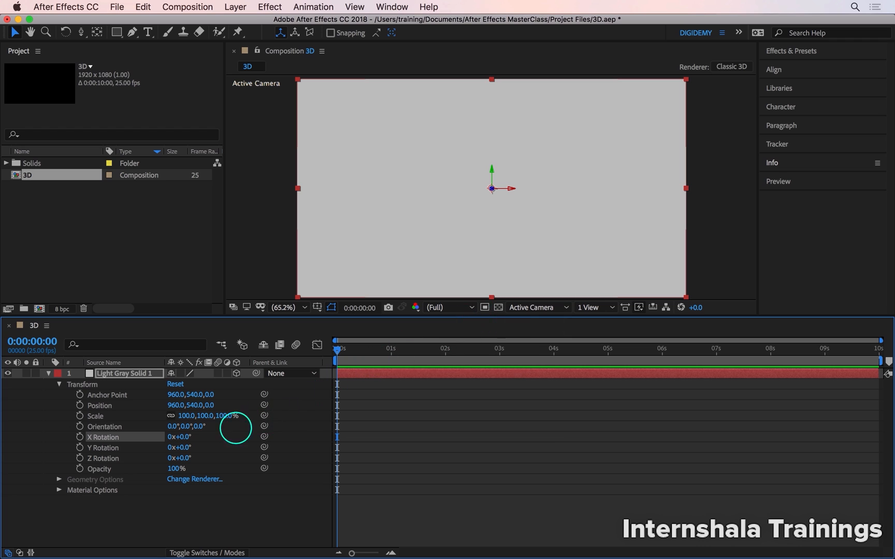
Step: Try rotating the solid about 55° in Y and -49° in Z, reverting each rotation
{"action": "left_click_drag", "start_coordinate": [184, 449], "coordinate": [210, 440]}
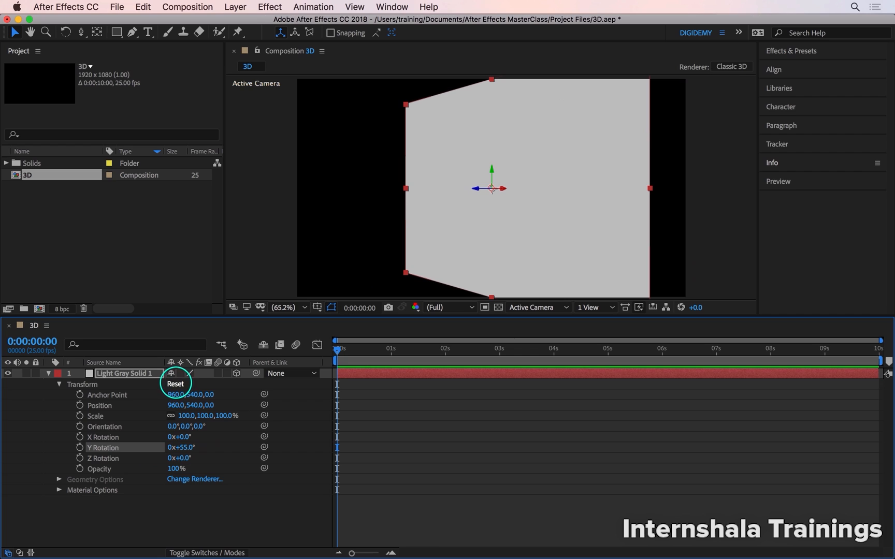
{"action": "left_click", "coordinate": [175, 384]}
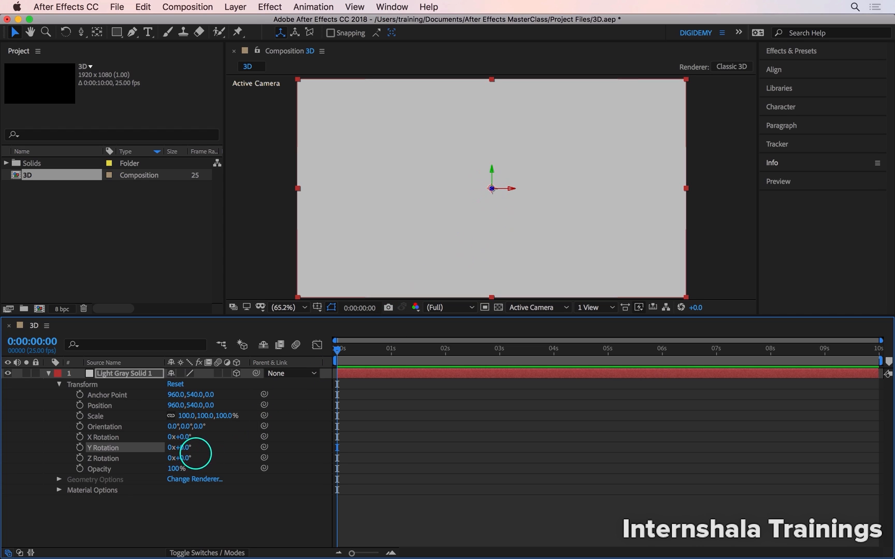
{"action": "mouse_move", "coordinate": [184, 458]}
{"action": "left_mouse_down"}
{"action": "mouse_move", "coordinate": [297, 451]}
{"action": "mouse_move", "coordinate": [196, 459]}
{"action": "mouse_move", "coordinate": [166, 472]}
{"action": "mouse_move", "coordinate": [184, 468]}
{"action": "left_mouse_up"}
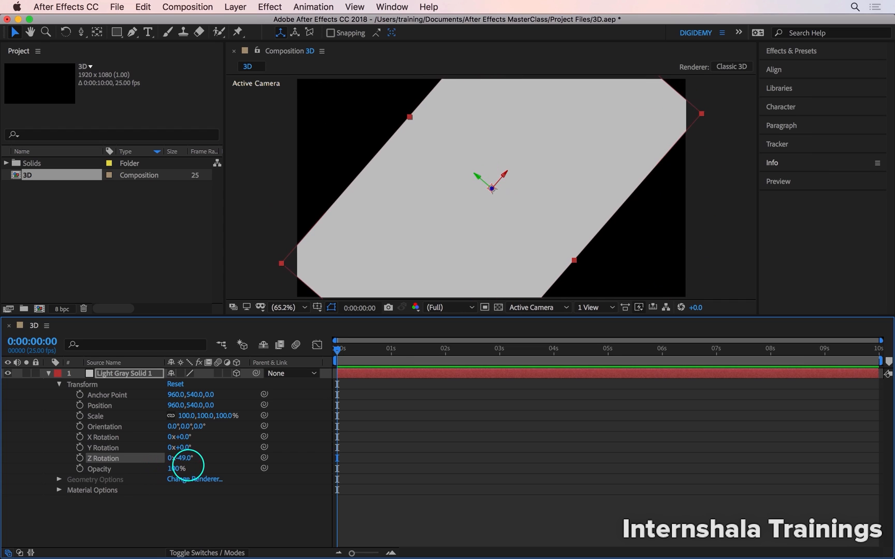
{"action": "key", "text": "super+z"}
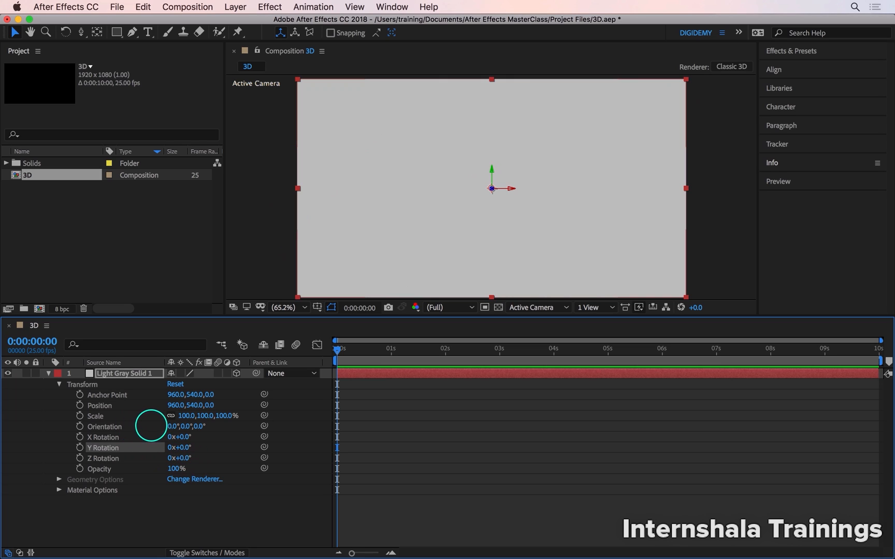
Step: Try an Orientation of about 309°, 326°, 0° with a Z Rotation of 322°, and reset the solid's transform
{"action": "left_click", "coordinate": [151, 428]}
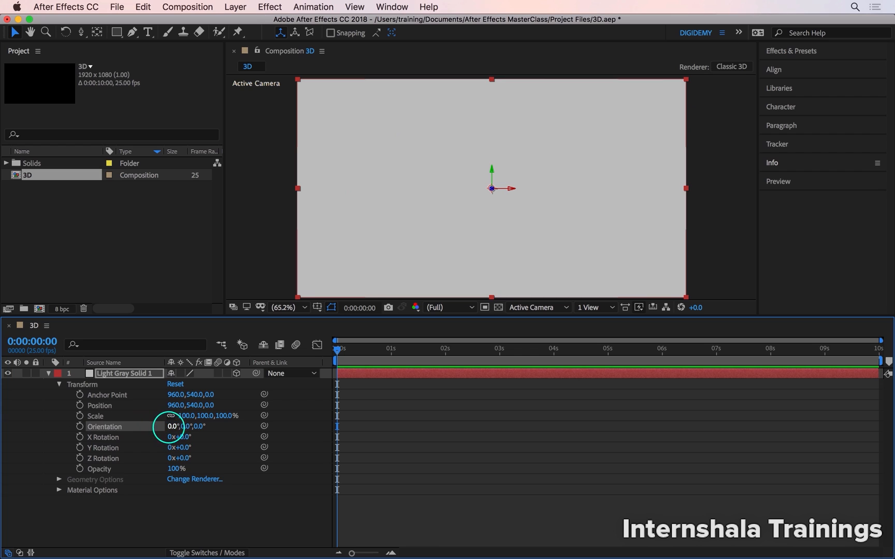
{"action": "mouse_move", "coordinate": [177, 426]}
{"action": "left_mouse_down"}
{"action": "mouse_move", "coordinate": [189, 422]}
{"action": "mouse_move", "coordinate": [142, 439]}
{"action": "mouse_move", "coordinate": [161, 426]}
{"action": "mouse_move", "coordinate": [184, 427]}
{"action": "mouse_move", "coordinate": [150, 431]}
{"action": "mouse_move", "coordinate": [200, 424]}
{"action": "mouse_move", "coordinate": [163, 430]}
{"action": "left_mouse_up"}
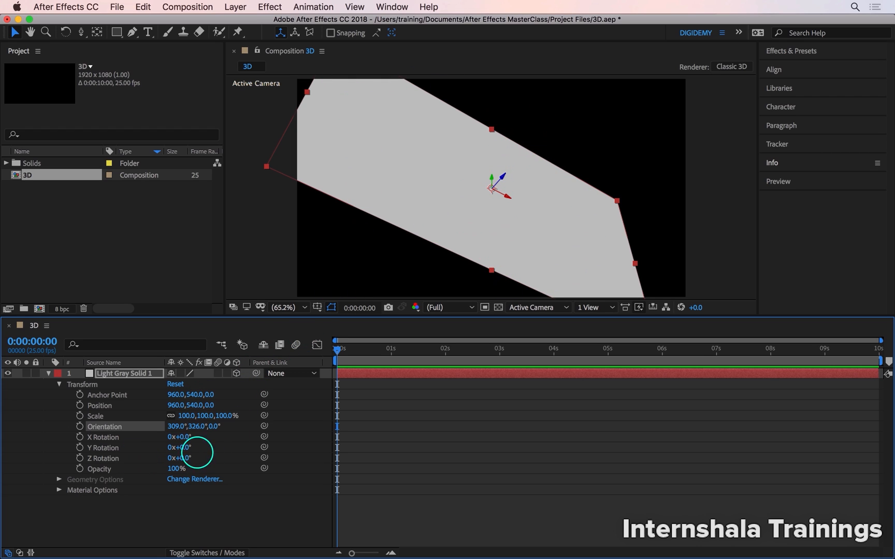
{"action": "left_click_drag", "start_coordinate": [193, 459], "coordinate": [367, 436]}
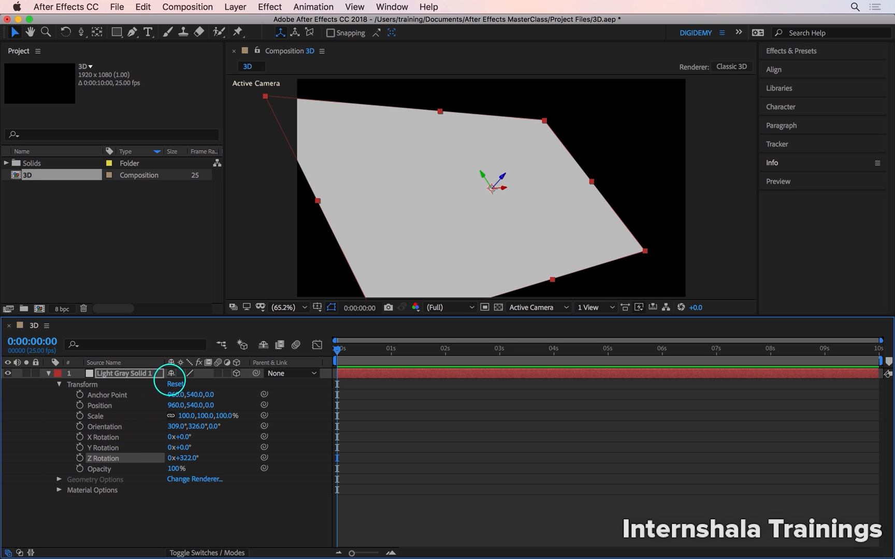
{"action": "left_click", "coordinate": [175, 384]}
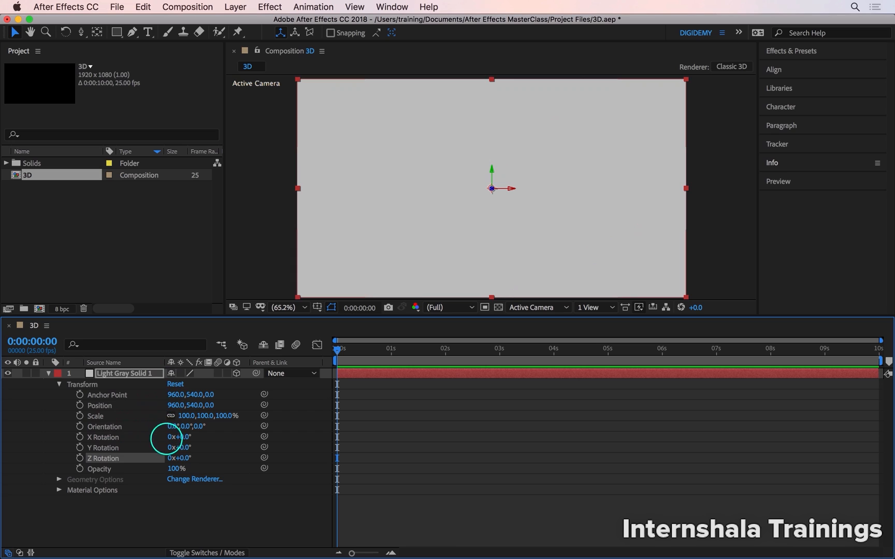
Step: Keyframe the solid's X Rotation from 0° at the start to about 351° at 1 second
{"action": "left_click", "coordinate": [79, 436]}
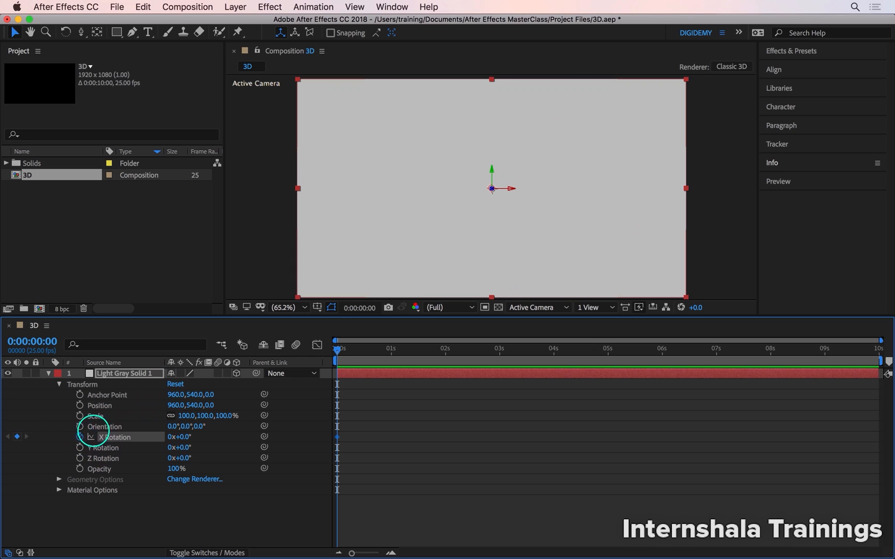
{"action": "left_click_drag", "start_coordinate": [389, 343], "coordinate": [391, 344]}
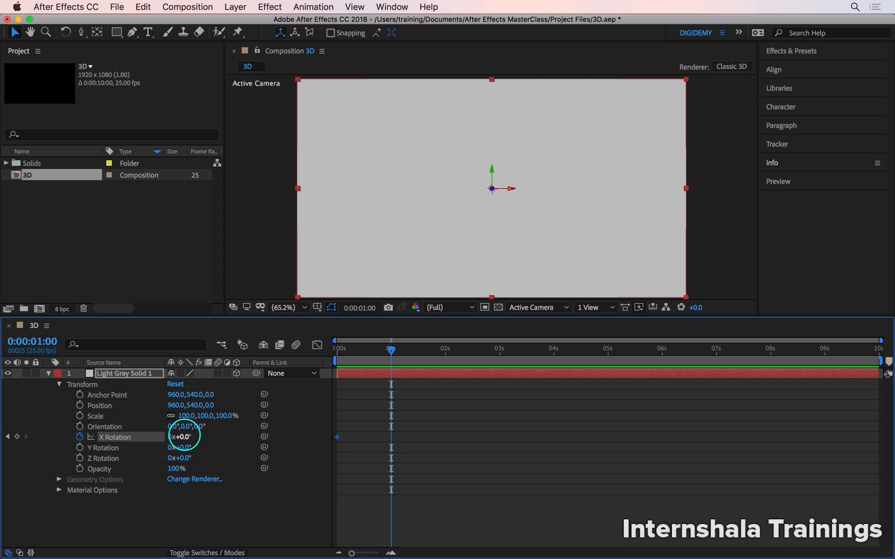
{"action": "left_click_drag", "start_coordinate": [182, 437], "coordinate": [369, 400]}
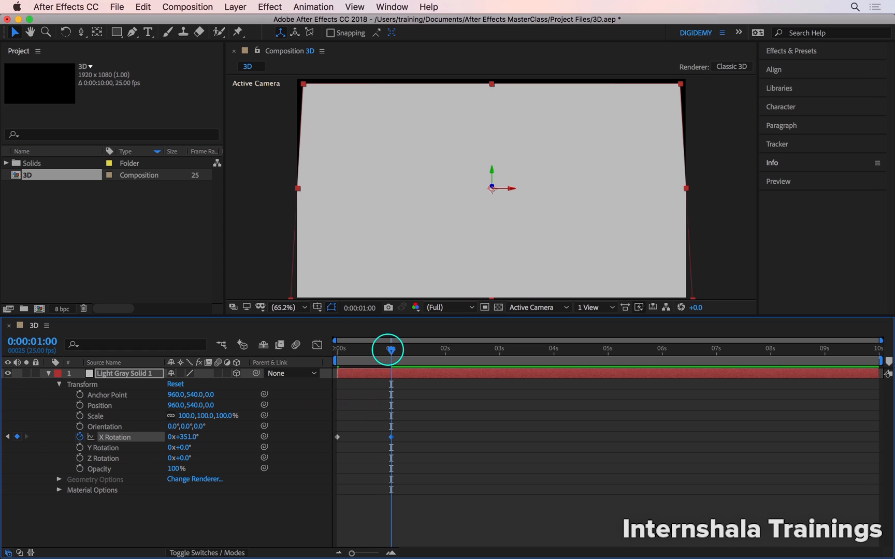
Step: Preview the rotation animation from the start and remove all X Rotation keyframes from the solid
{"action": "left_click_drag", "start_coordinate": [391, 349], "coordinate": [337, 354]}
{"action": "key", "text": "space"}
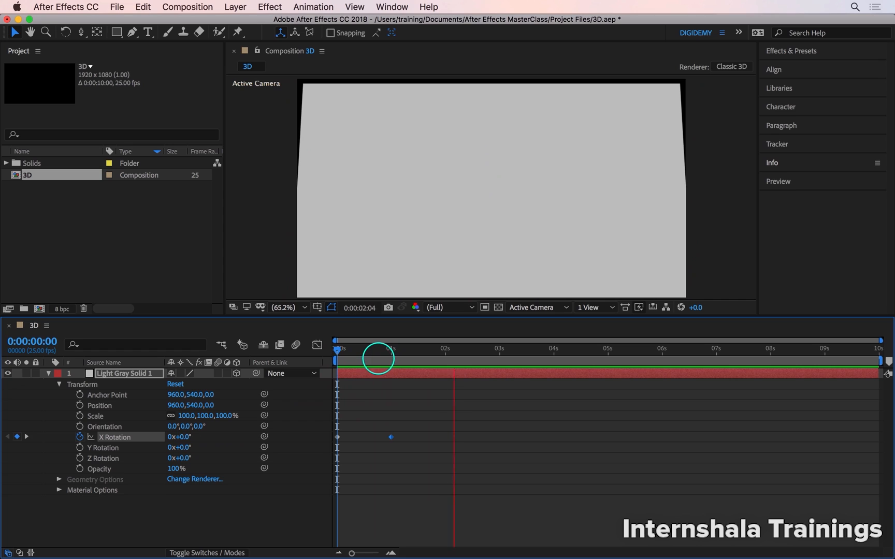
{"action": "key", "text": "space"}
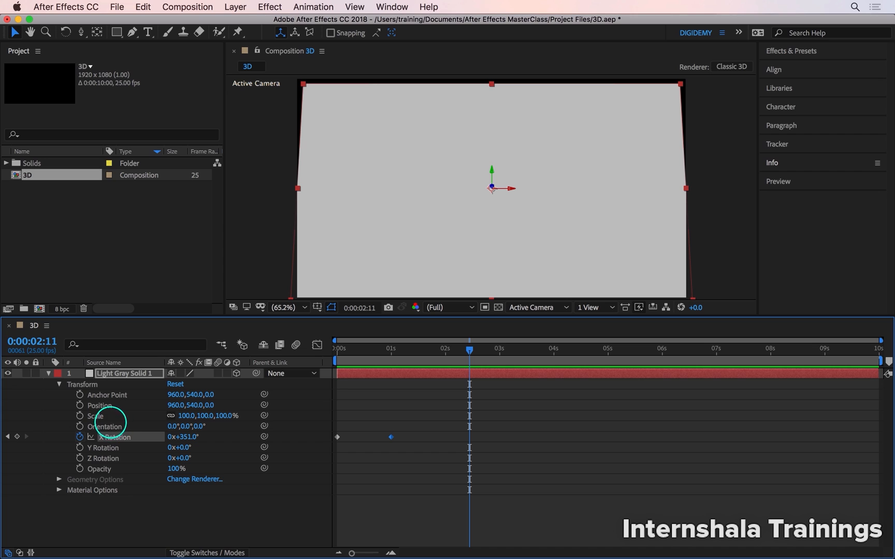
{"action": "left_click", "coordinate": [80, 436]}
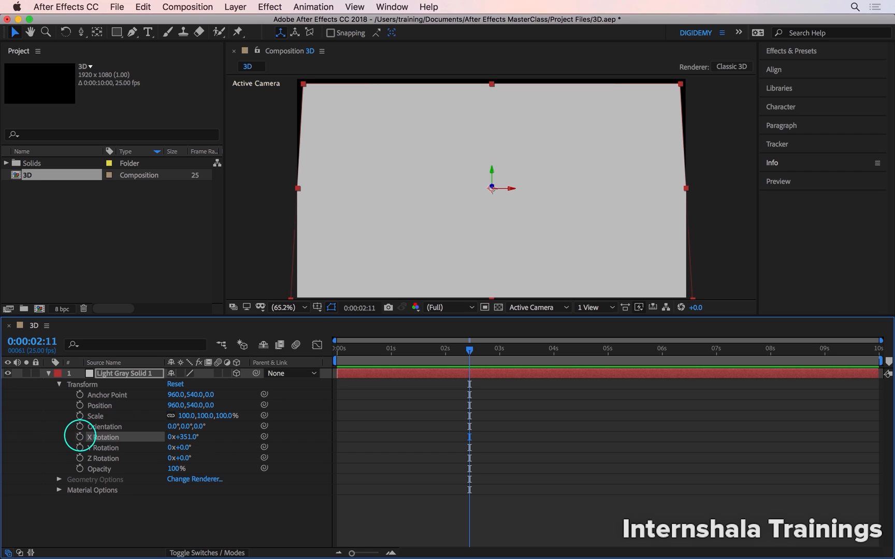
Step: Reset the solid's transform and set an Orientation keyframe of 0°, 0°, 0° at the start of the composition
{"action": "left_click", "coordinate": [174, 384]}
{"action": "left_click", "coordinate": [342, 348]}
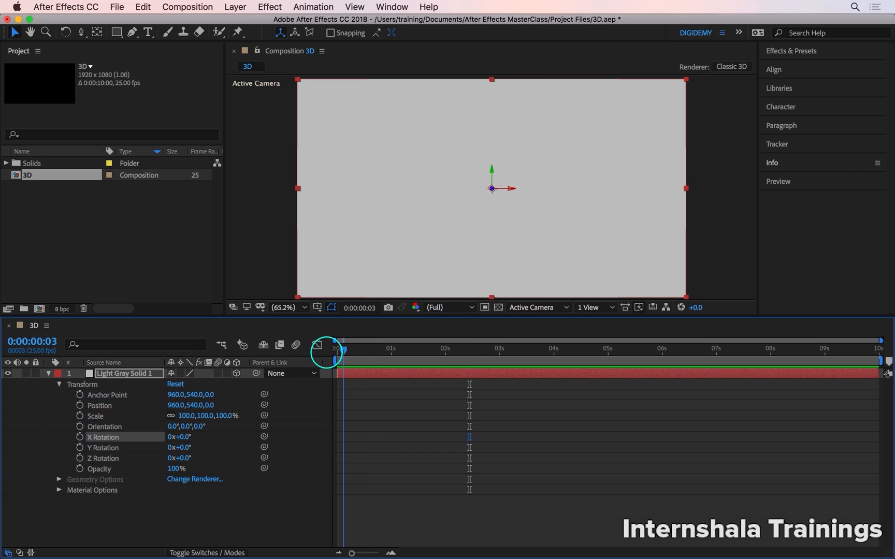
{"action": "left_click_drag", "start_coordinate": [326, 352], "coordinate": [191, 372]}
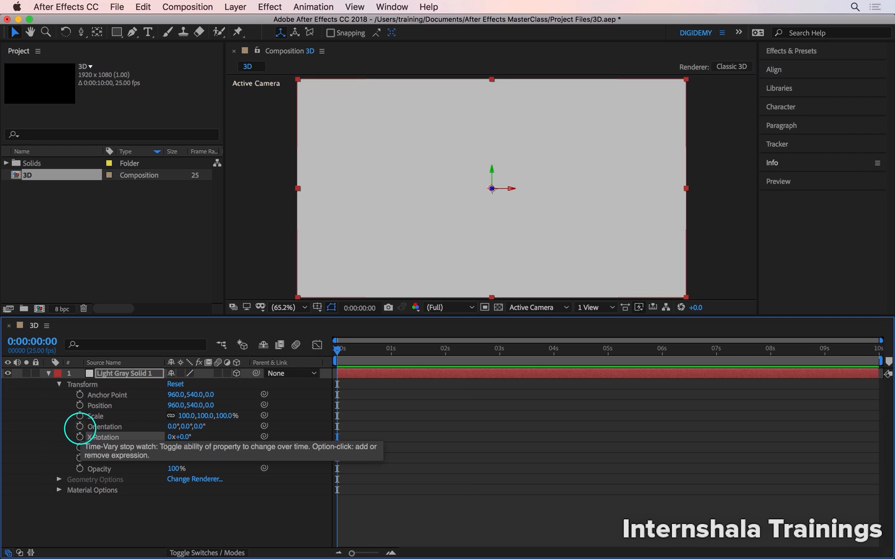
{"action": "left_click", "coordinate": [80, 427]}
Step: Keyframe the solid's X Orientation at 350° at 1 second
{"action": "left_click", "coordinate": [391, 350]}
{"action": "key", "text": "F2"}
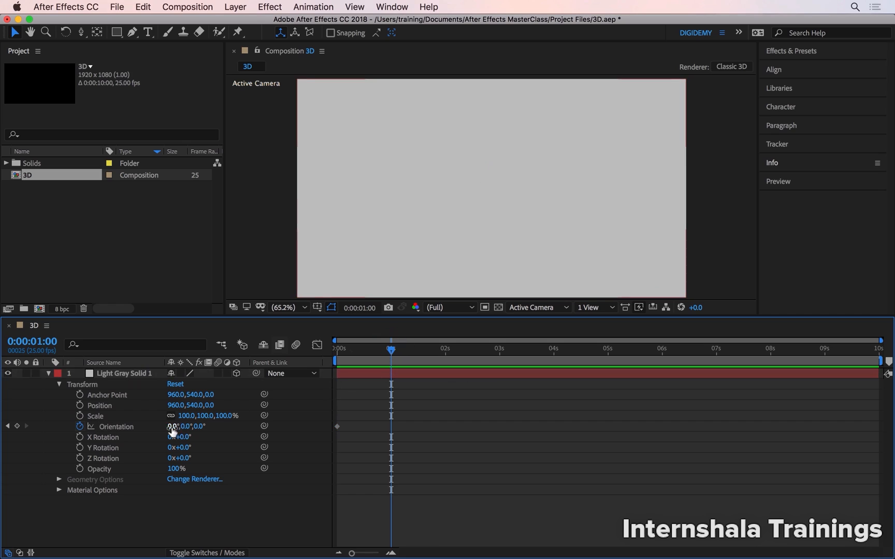
{"action": "left_click", "coordinate": [173, 428]}
{"action": "type", "text": "350"}
{"action": "key", "text": "Return"}
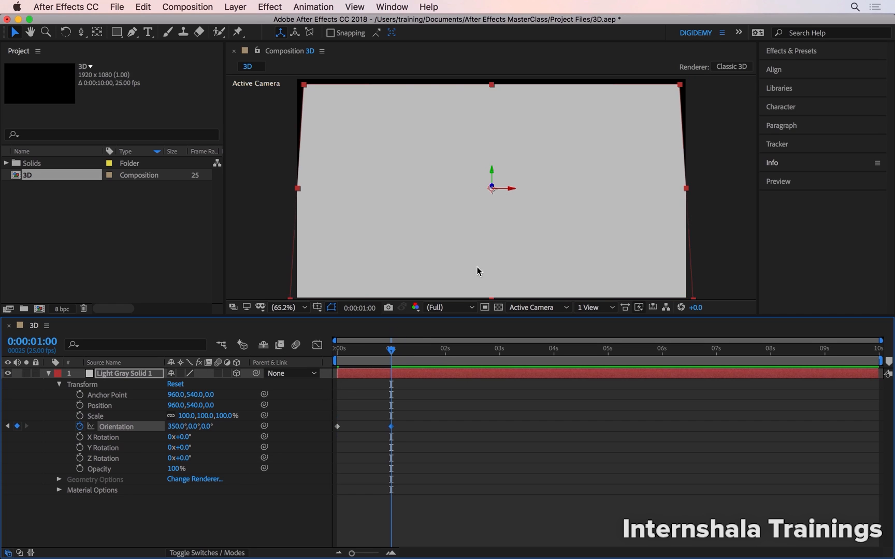
Step: Preview the solid's Orientation animation from the start of the composition
{"action": "left_click_drag", "start_coordinate": [354, 351], "coordinate": [308, 354]}
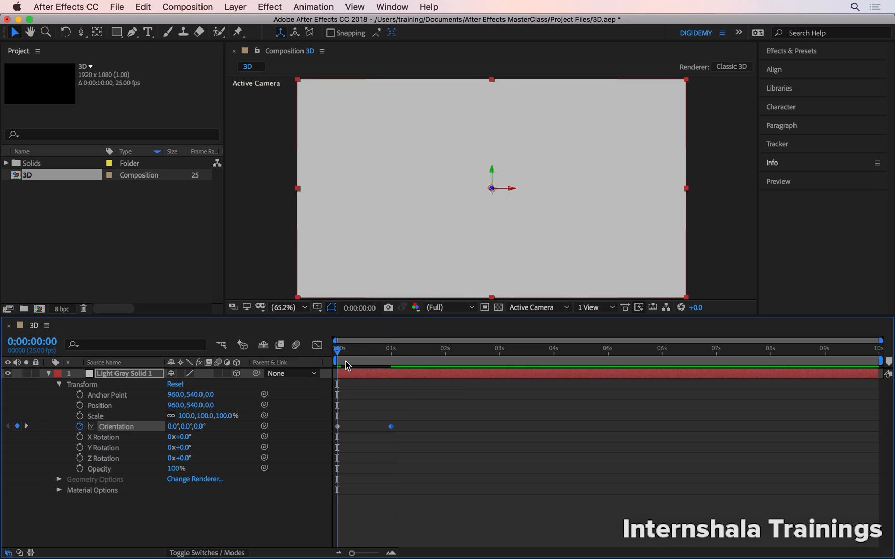
{"action": "key", "text": "space"}
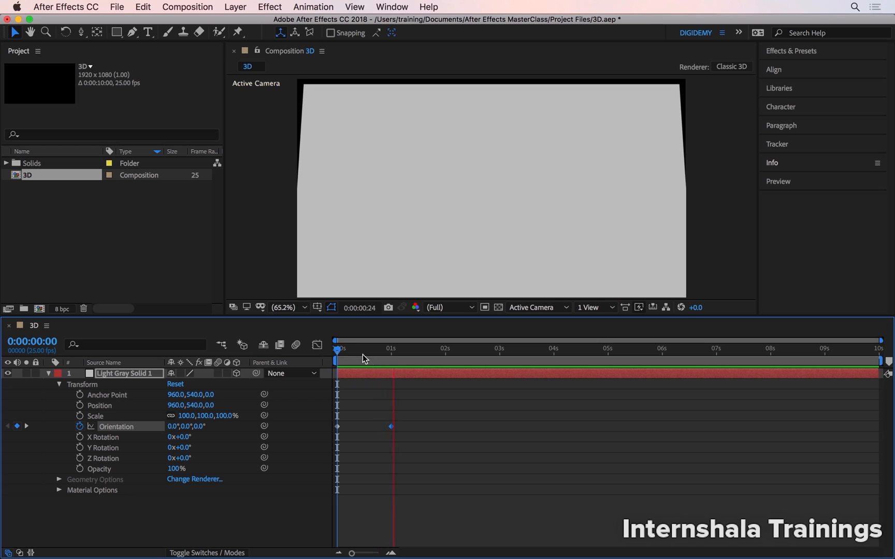
{"action": "key", "text": "space"}
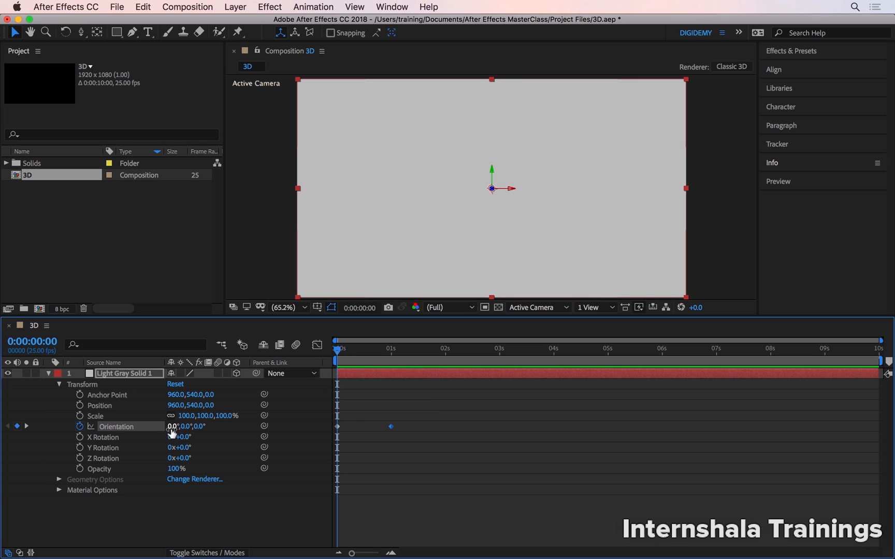
Step: Remove all Orientation keyframes from the solid at about 1 second and reset its transform
{"action": "left_click_drag", "start_coordinate": [342, 354], "coordinate": [394, 354]}
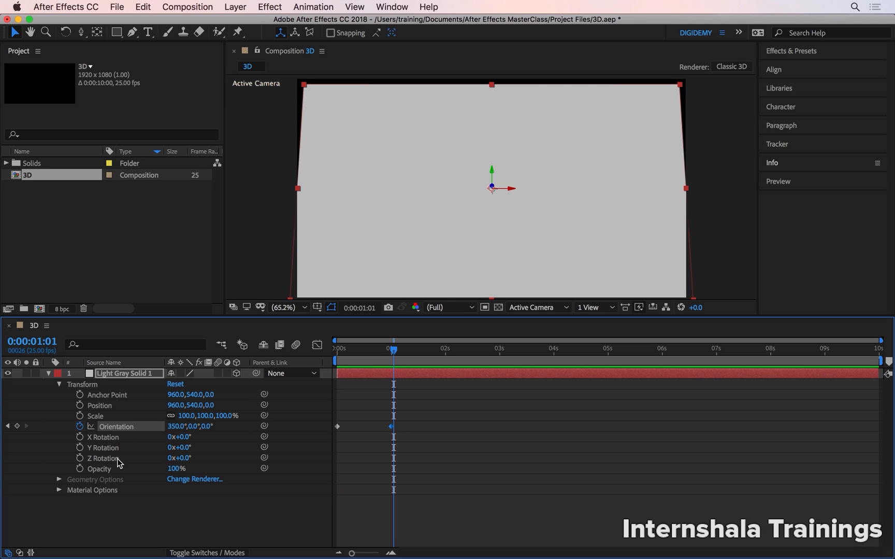
{"action": "left_click", "coordinate": [80, 426]}
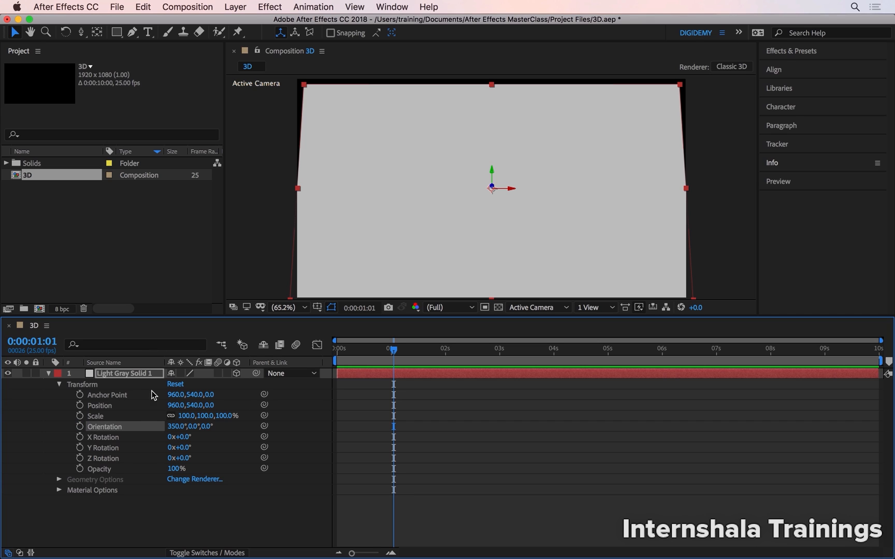
{"action": "left_click", "coordinate": [174, 385]}
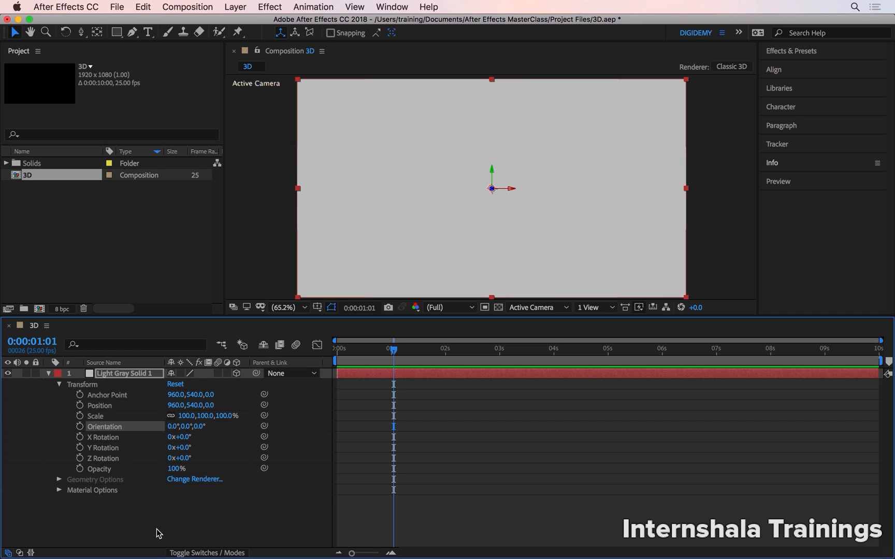